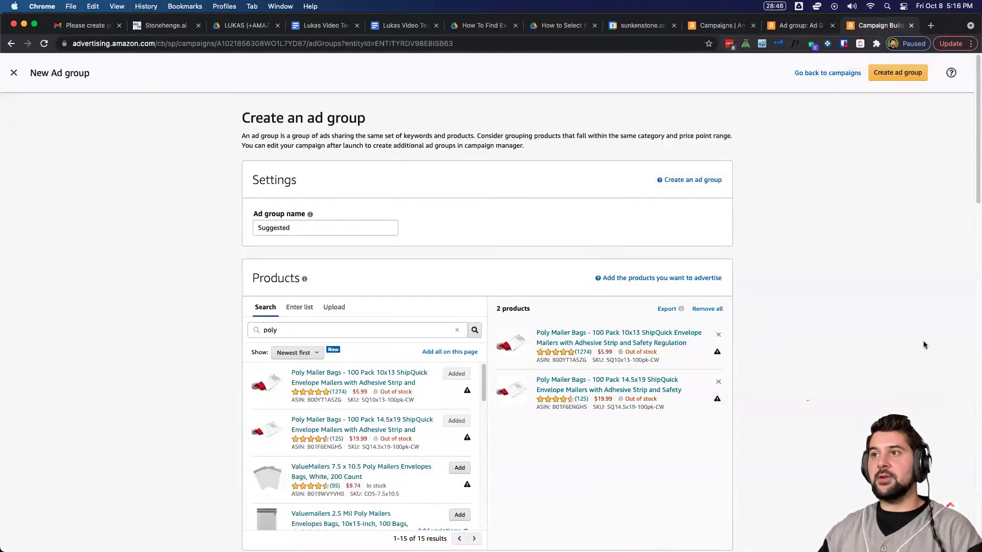
Add all suggested individual products as targets at their suggested bids, using $0.75 for targets without a suggested bid
scroll(863, 342, down, 2)
scroll(861, 342, down, 1)
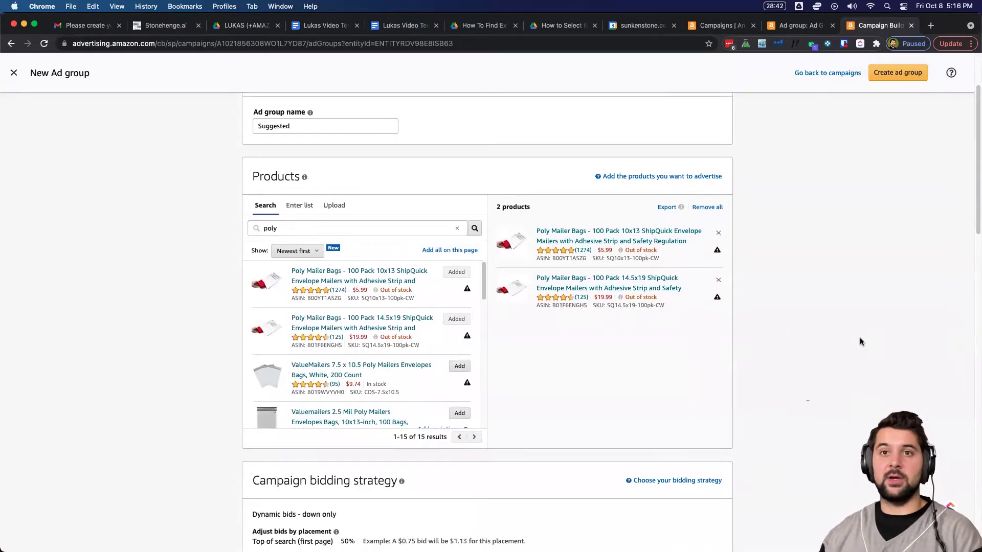
scroll(798, 276, down, 6)
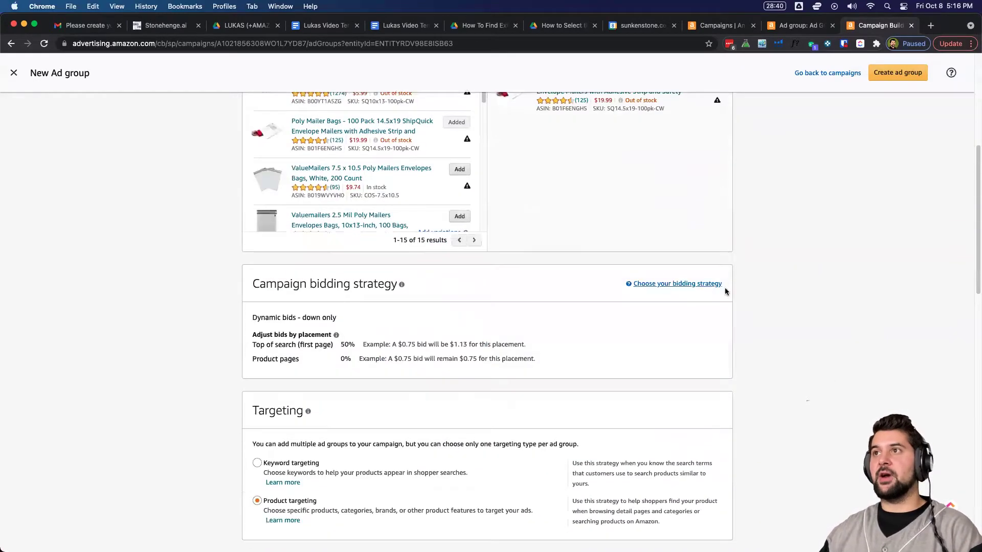
scroll(790, 330, up, 8)
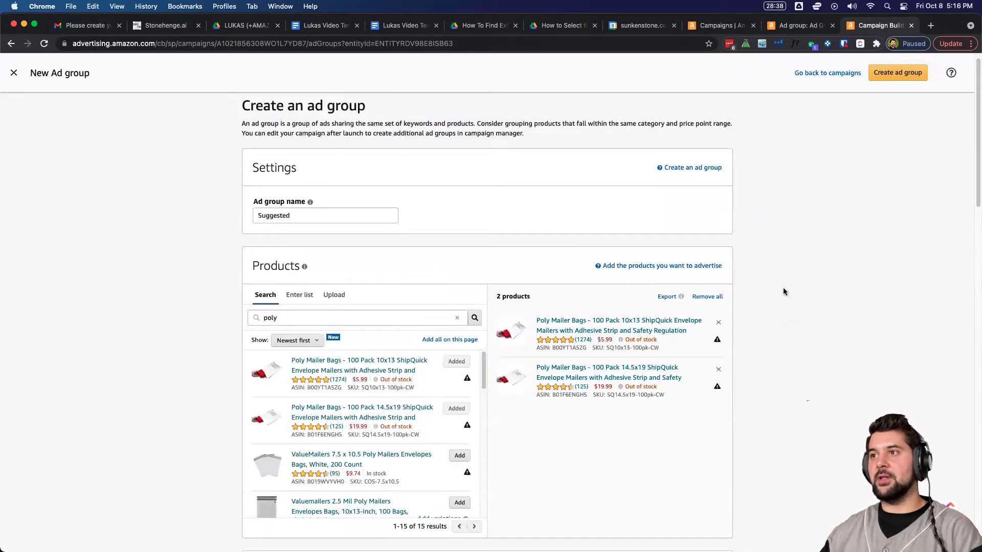
scroll(784, 291, down, 10)
scroll(783, 291, down, 1)
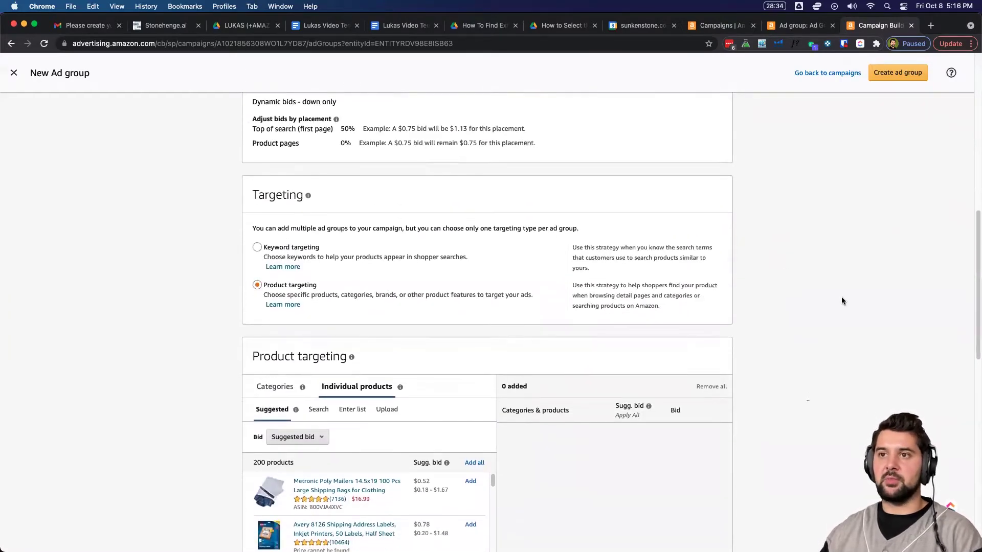
scroll(842, 300, down, 3)
scroll(465, 255, down, 2)
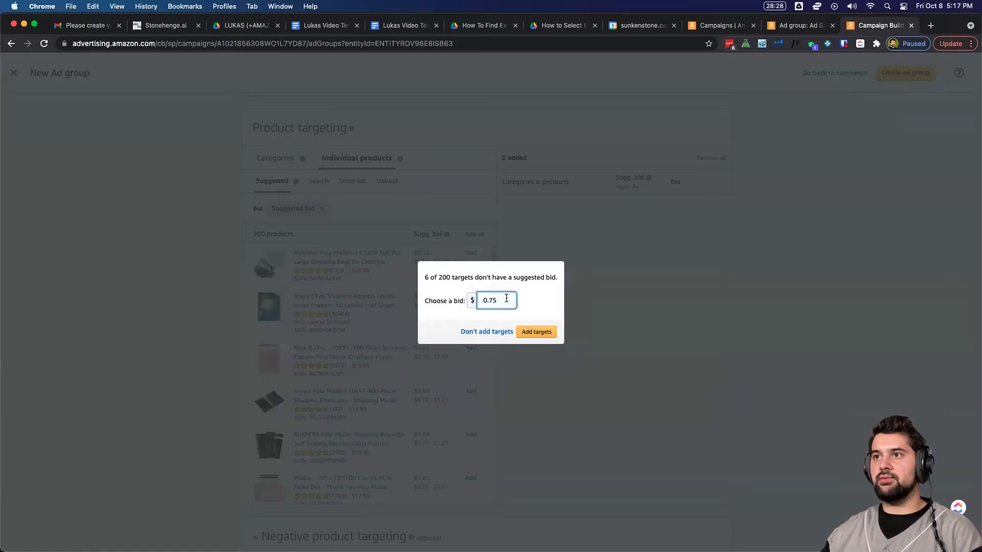
click(532, 331)
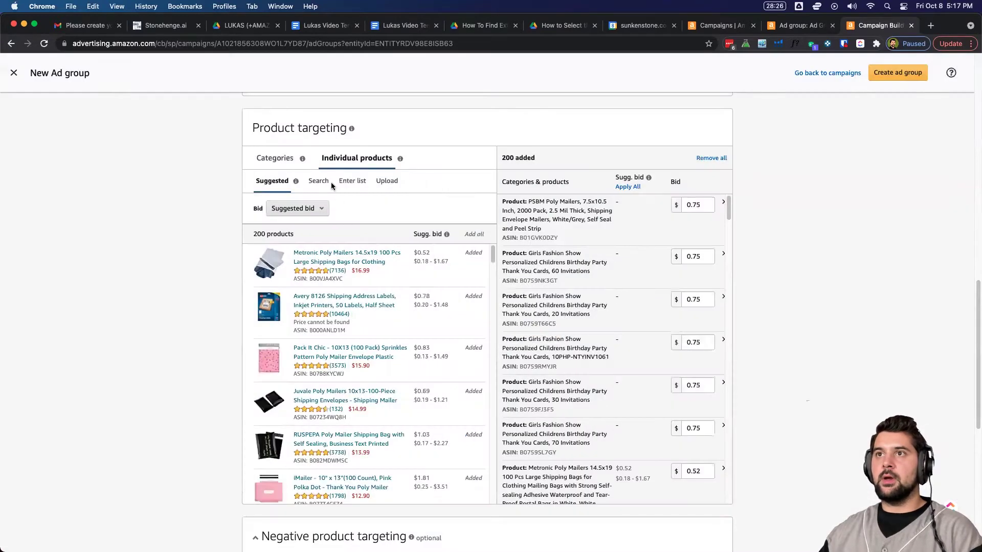
Check the available bid options and review the bids assigned to the added product targets
click(293, 211)
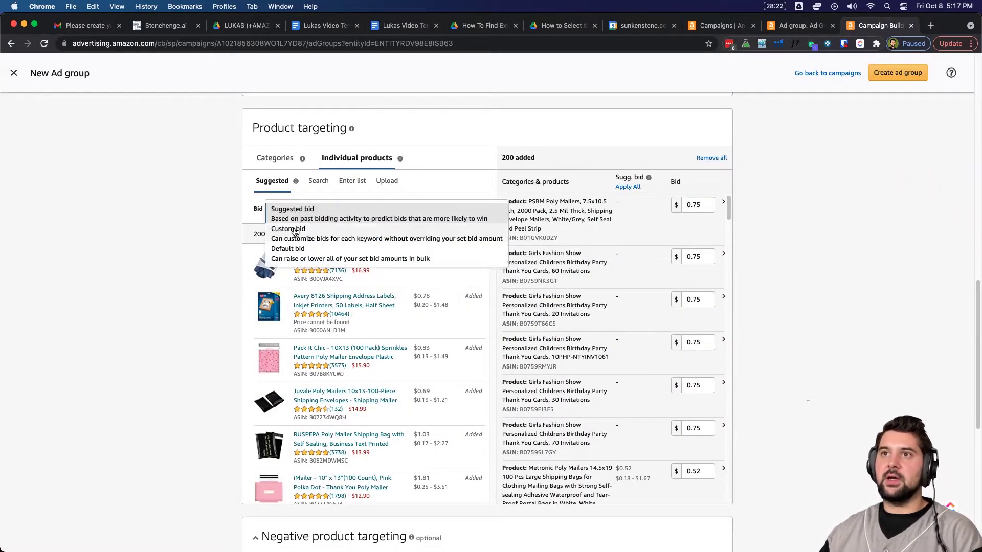
click(867, 294)
scroll(609, 296, down, 10)
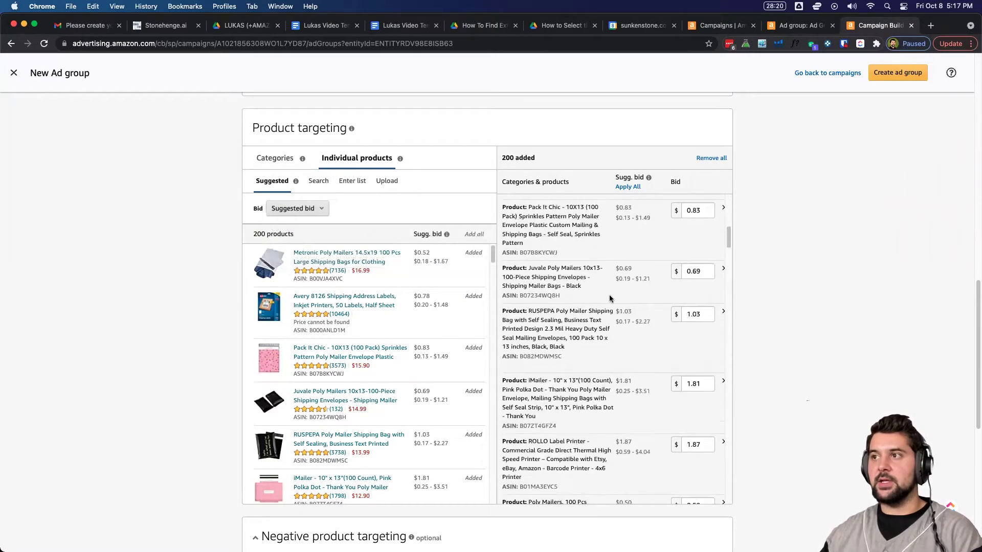
scroll(609, 294, down, 10)
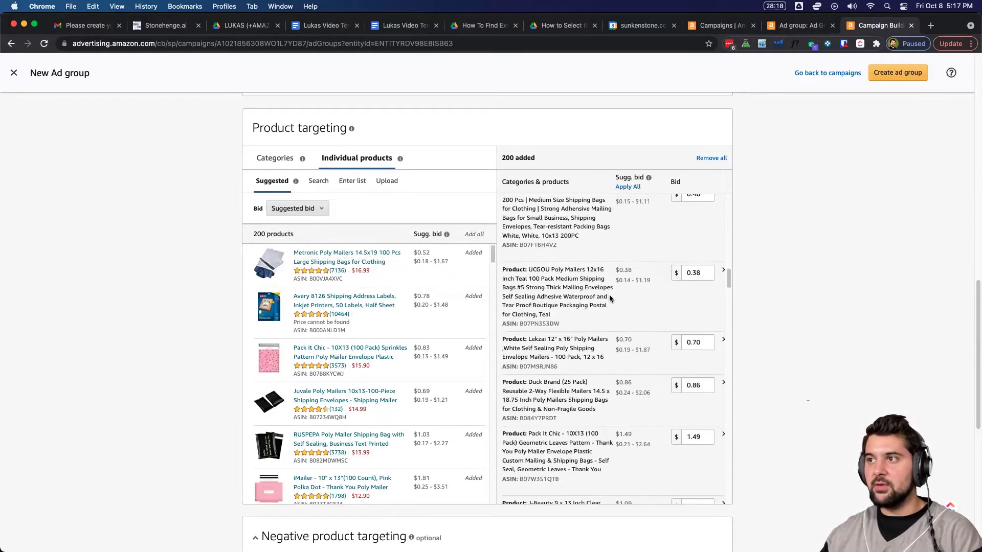
scroll(609, 298, down, 10)
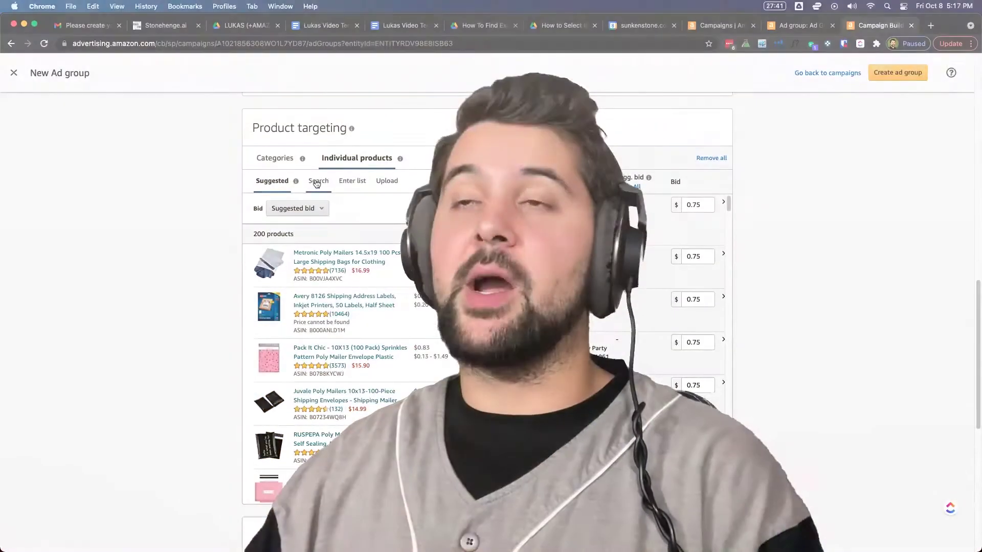
Open the search for individual product targets and examine the sales-ranked keywords in the existing SQ-Poly Mailers-Manual campaign's ad group
click(317, 183)
click(351, 238)
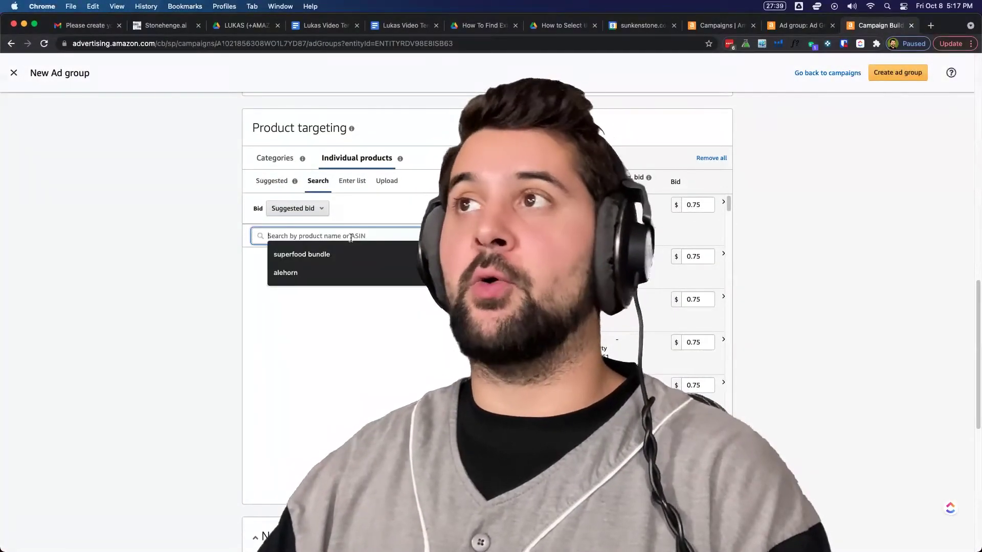
click(792, 29)
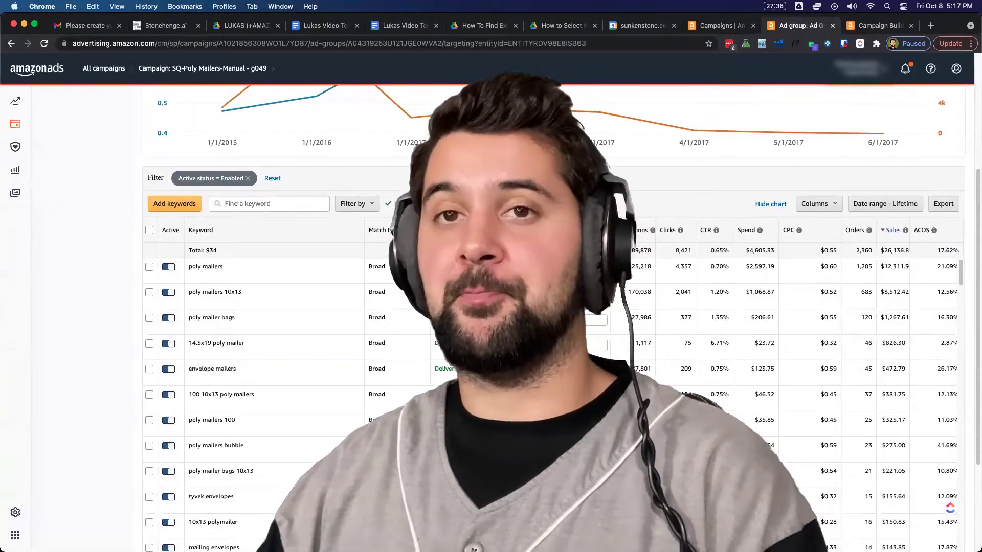
scroll(562, 317, down, 1)
scroll(561, 317, down, 1)
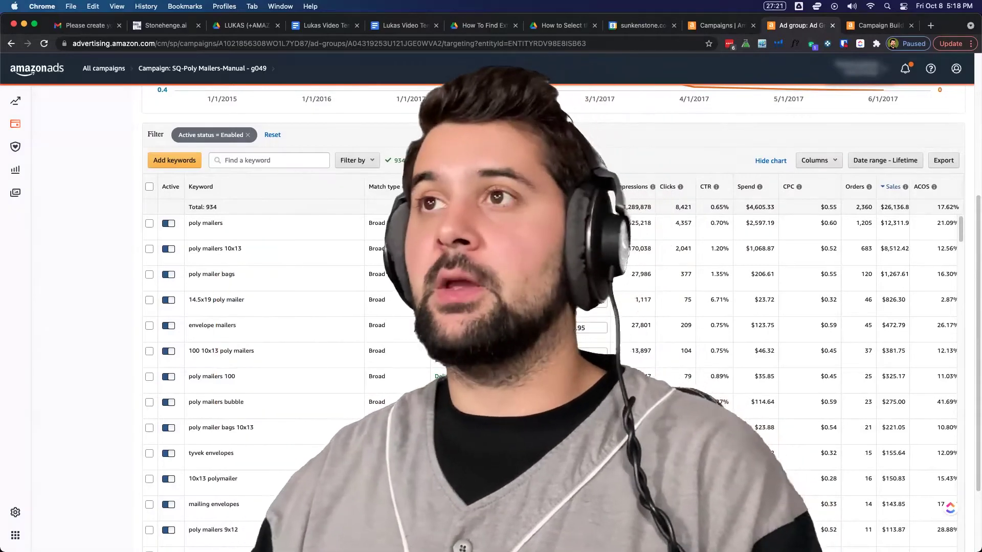
scroll(511, 307, down, 1)
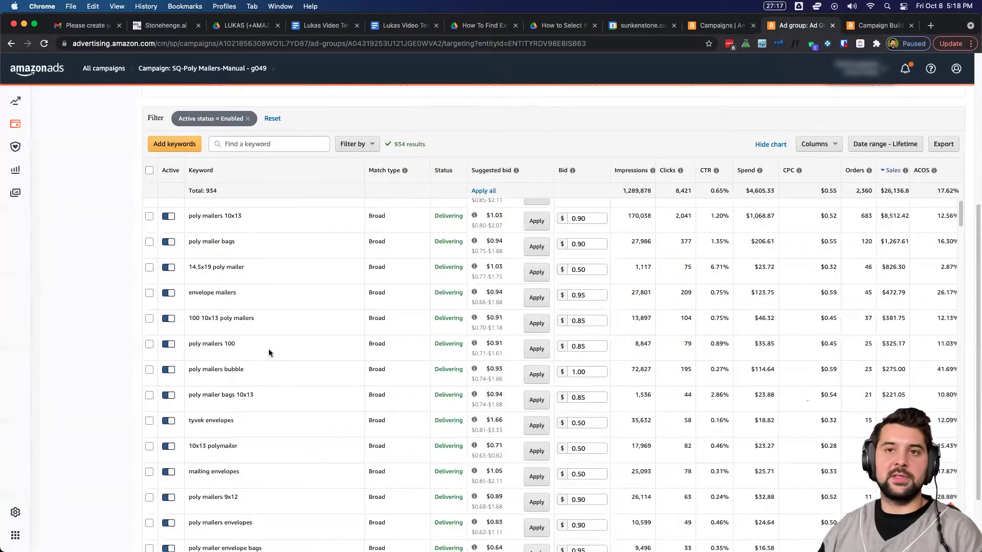
In the new ad group, search product targets for "poly mailer" and add the blue Metronic Poly Mailers 10x13 100 Pcs
click(867, 25)
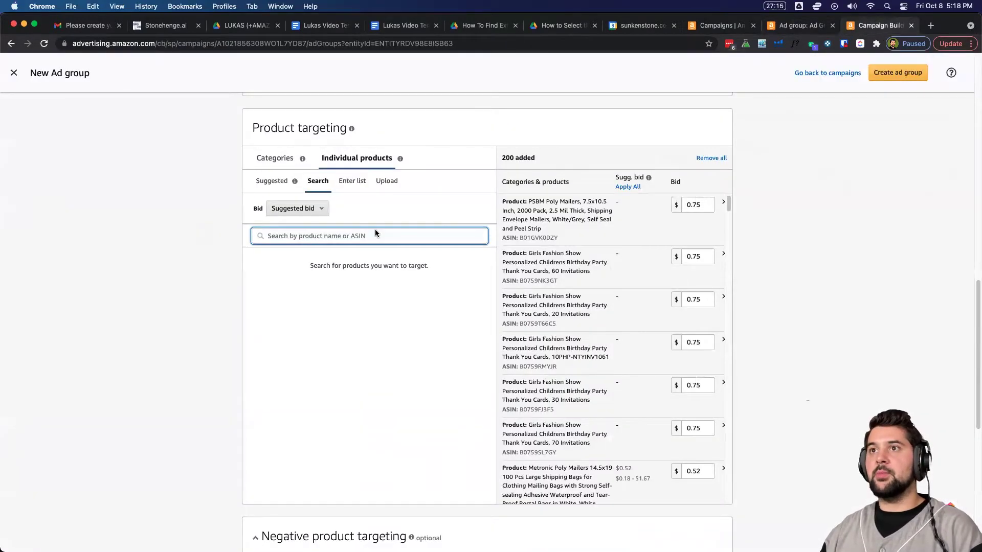
text(poly mailer)
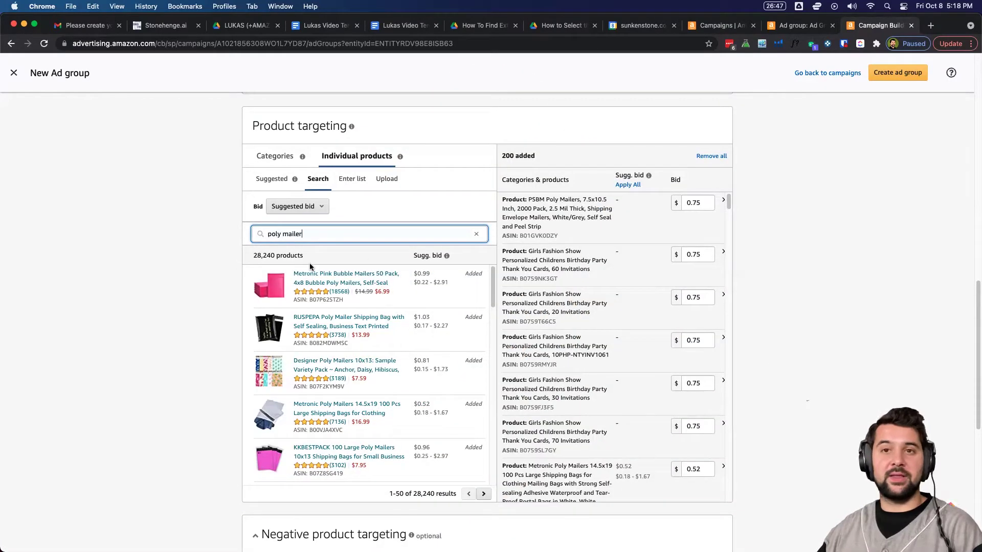
scroll(378, 346, down, 15)
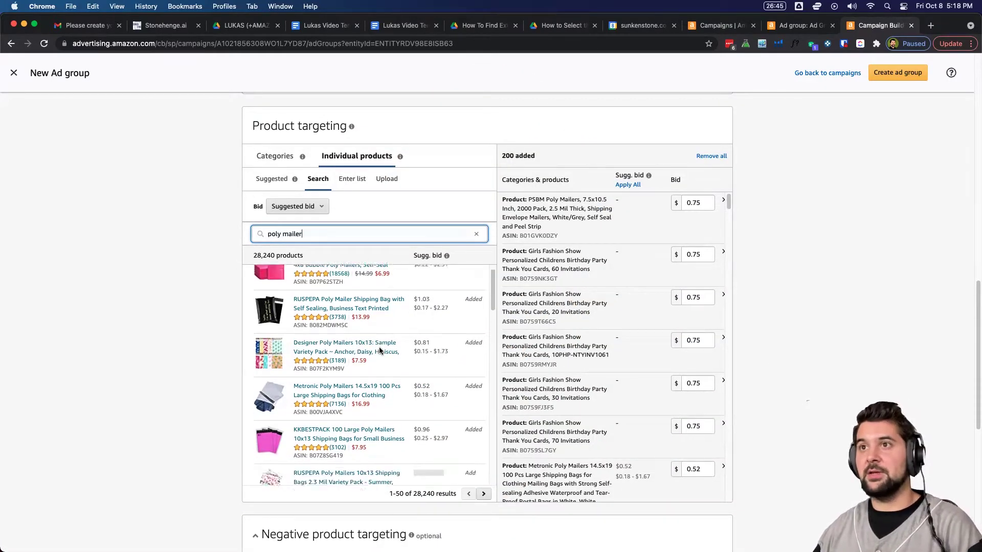
scroll(378, 350, down, 3)
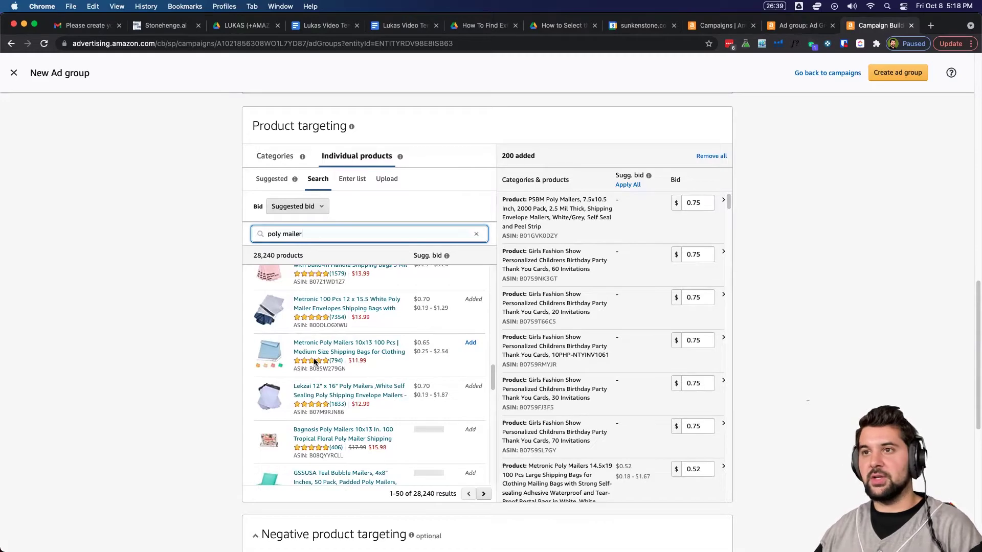
click(469, 343)
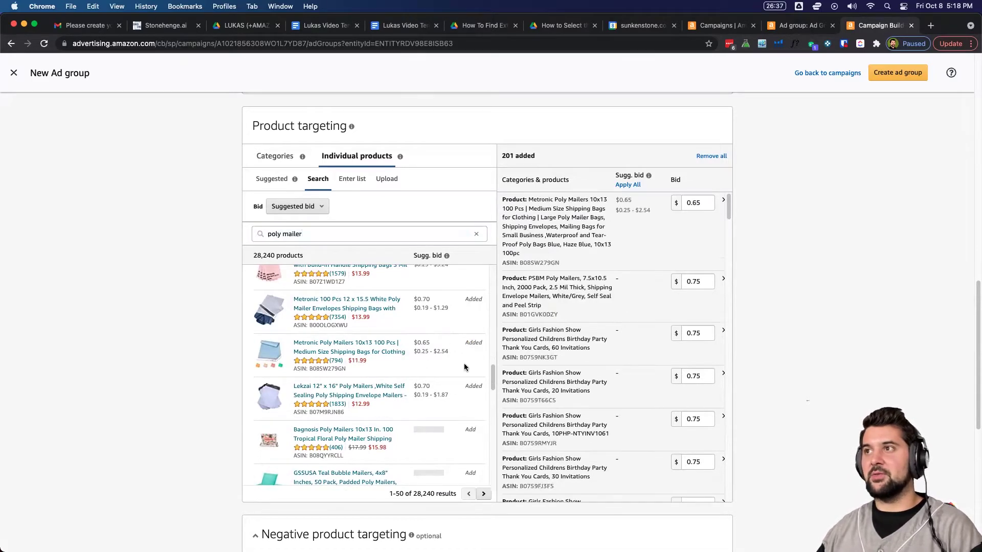
Browse the remaining poly mailer search results for other relevant products to target
scroll(462, 364, down, 15)
scroll(443, 364, down, 5)
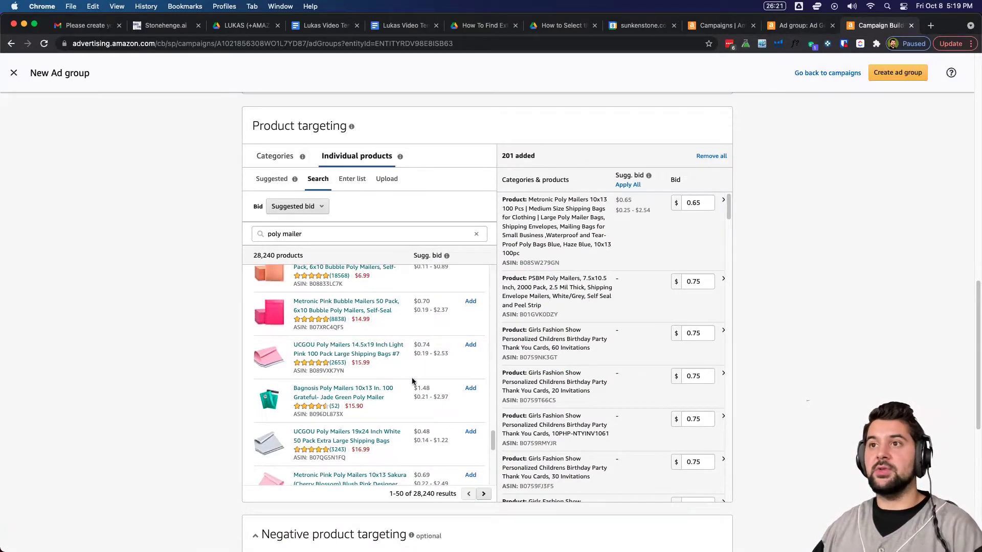
scroll(404, 377, down, 2)
scroll(405, 381, down, 4)
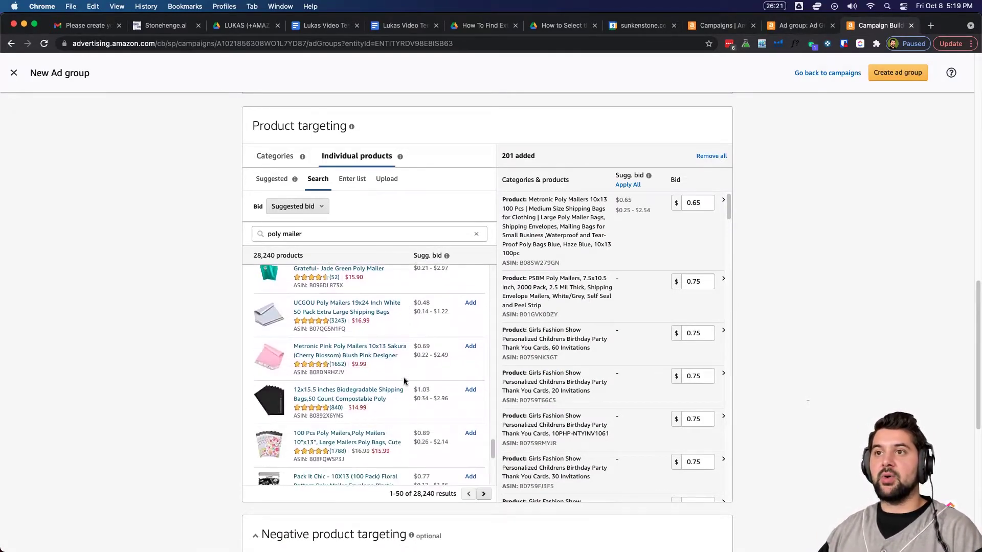
scroll(404, 376, down, 4)
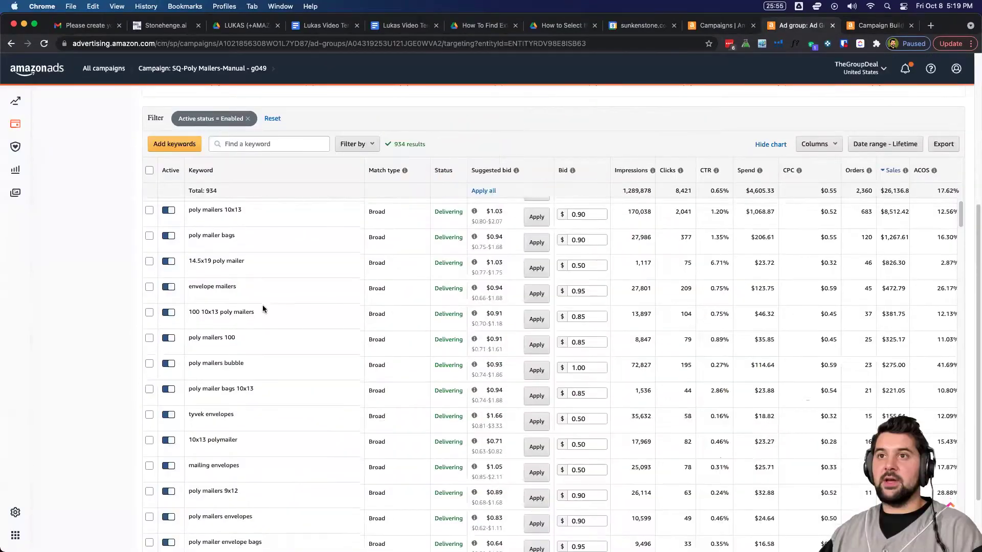
Pick another selling keyword from the existing ad group and search the product targets for "envelope mailers"
scroll(199, 272, down, 1)
click(880, 27)
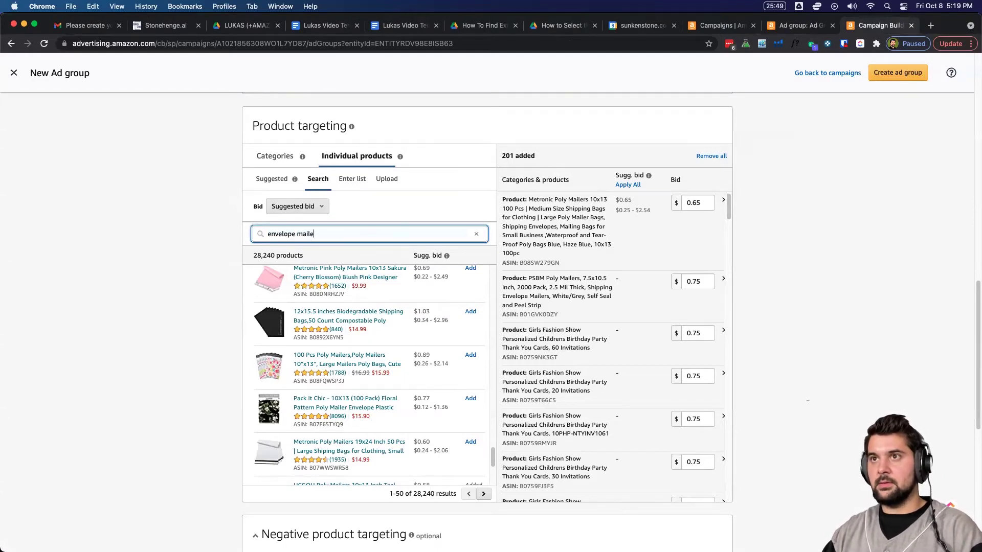
text(rs)
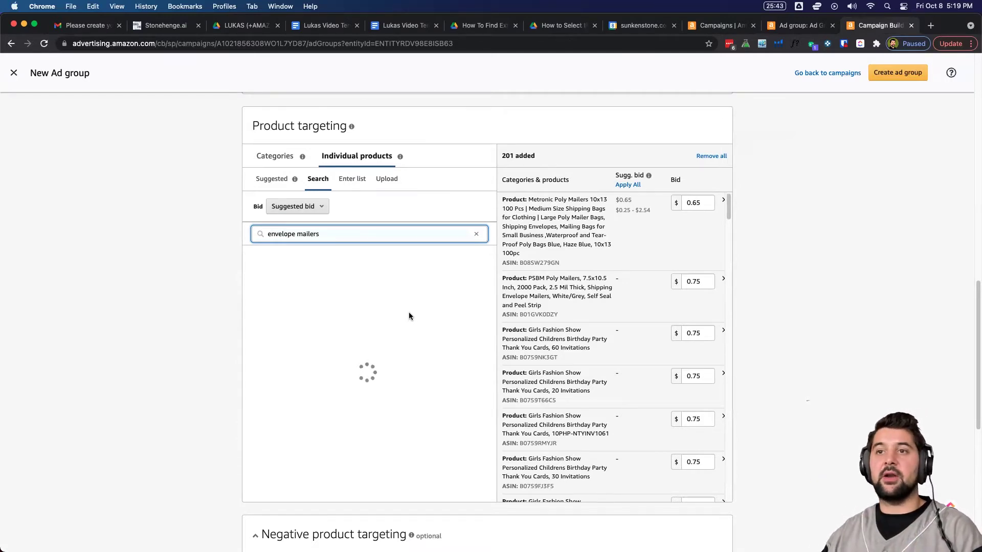
Examine the envelope mailers results, comparing product types, review counts and prices for suitable targets
scroll(403, 361, down, 2)
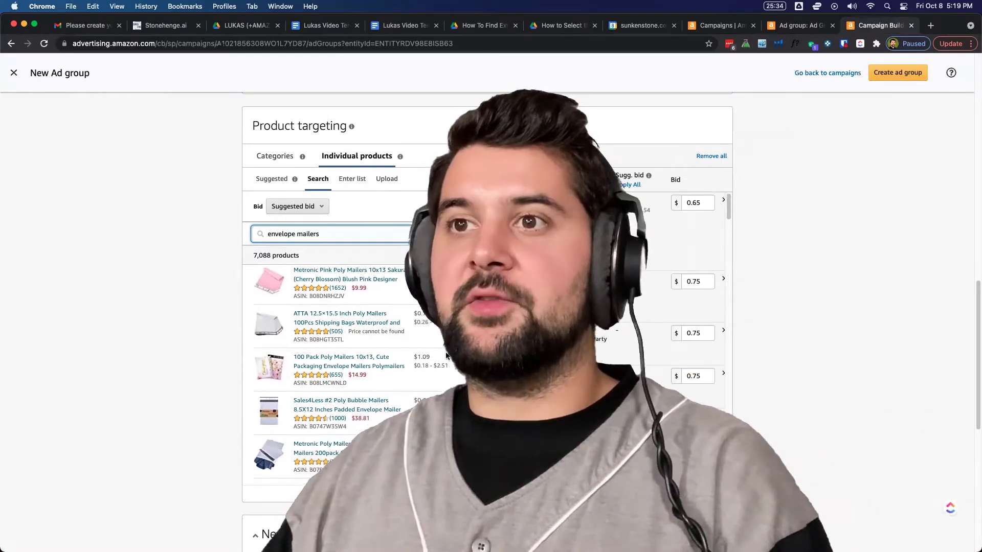
scroll(446, 350, down, 1)
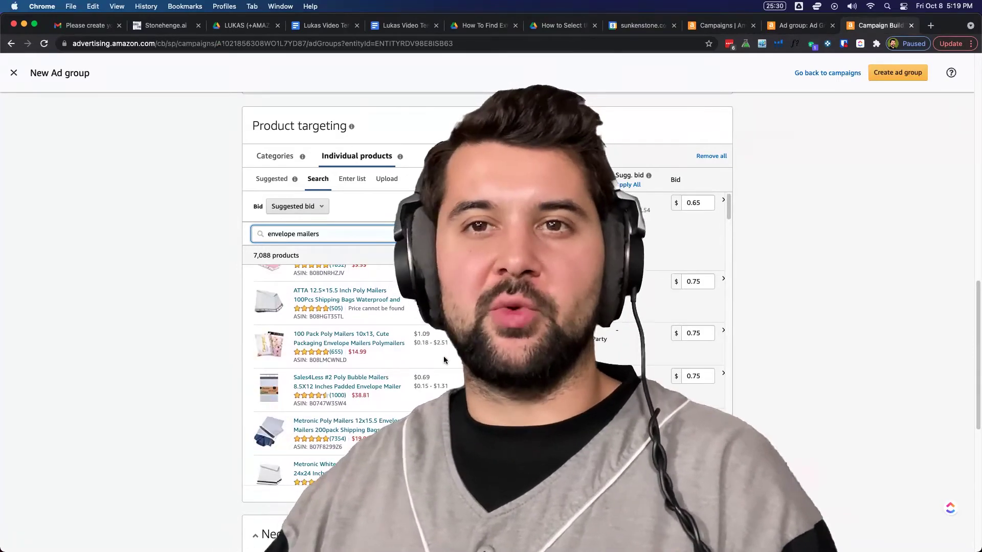
scroll(446, 359, down, 1)
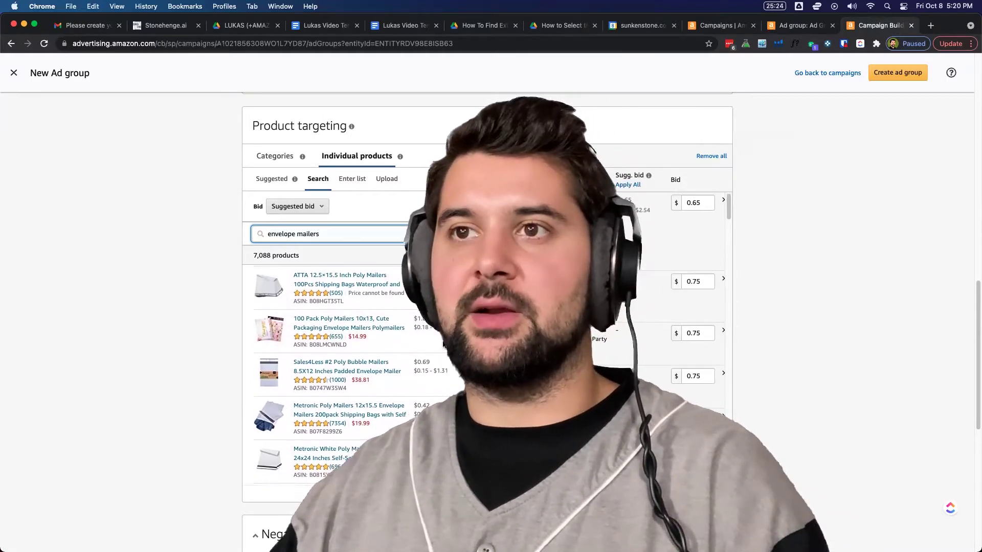
scroll(276, 358, down, 2)
scroll(297, 378, down, 3)
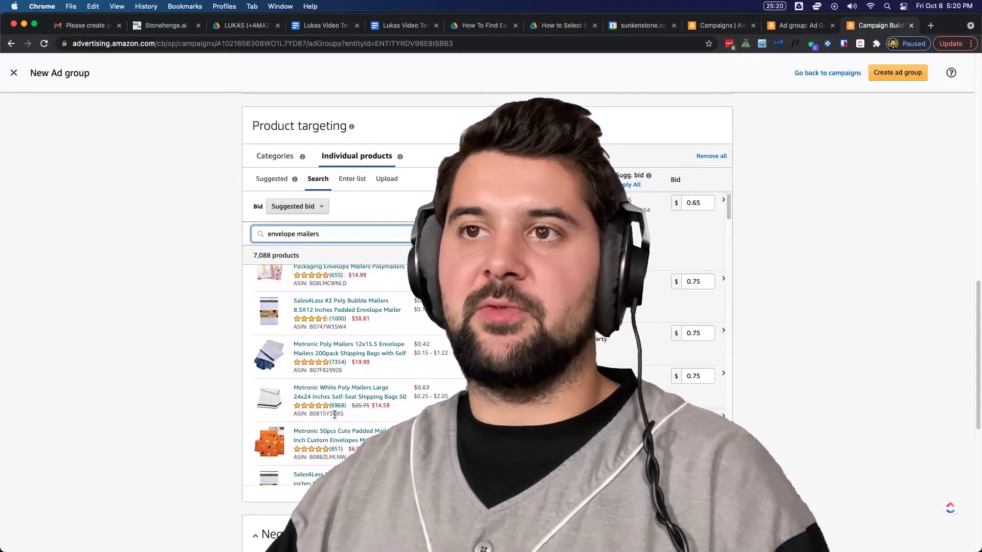
scroll(386, 382, down, 10)
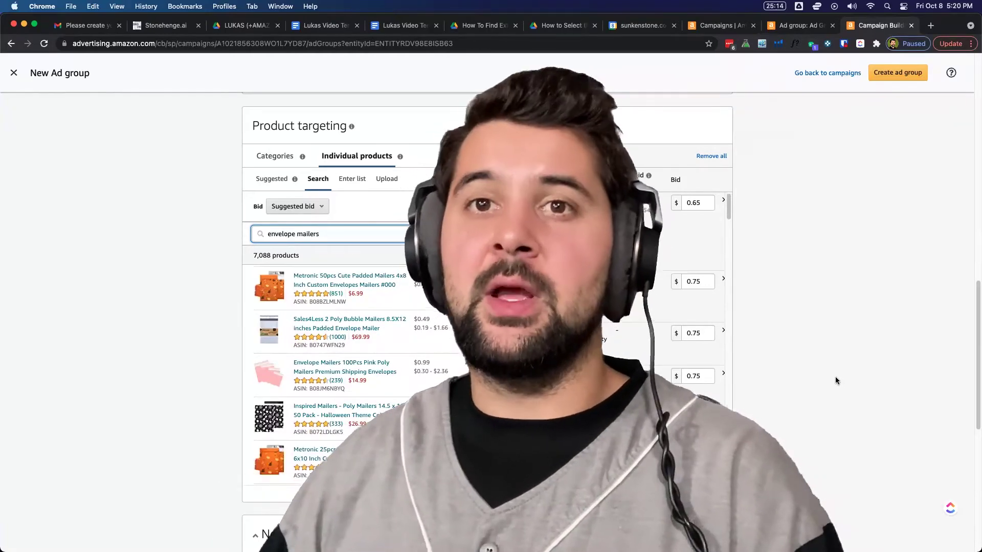
scroll(383, 390, down, 5)
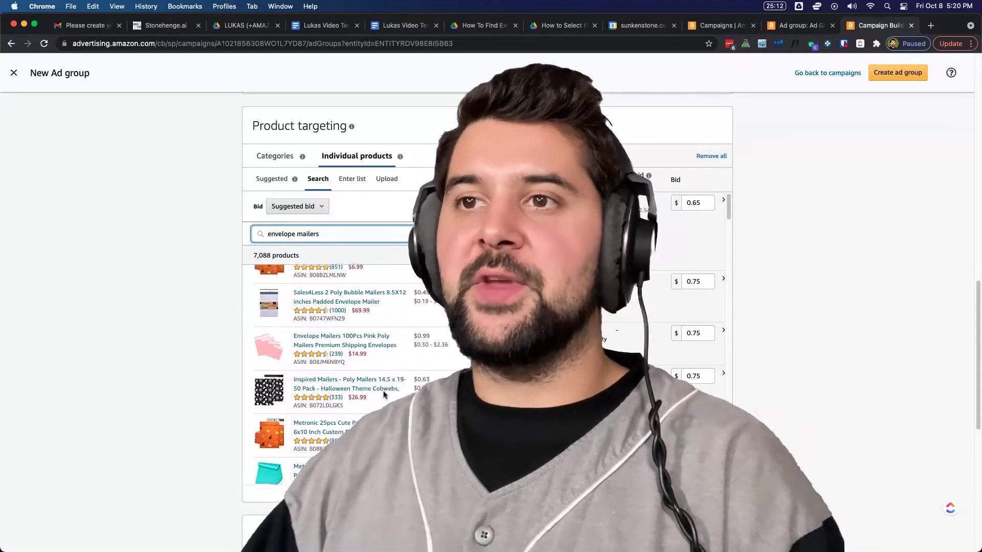
scroll(385, 390, down, 10)
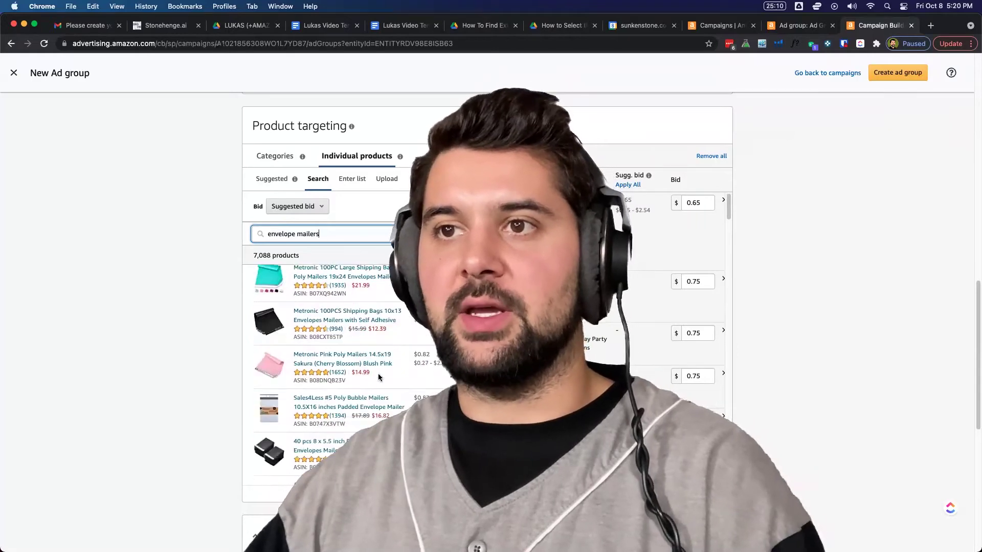
scroll(364, 363, down, 9)
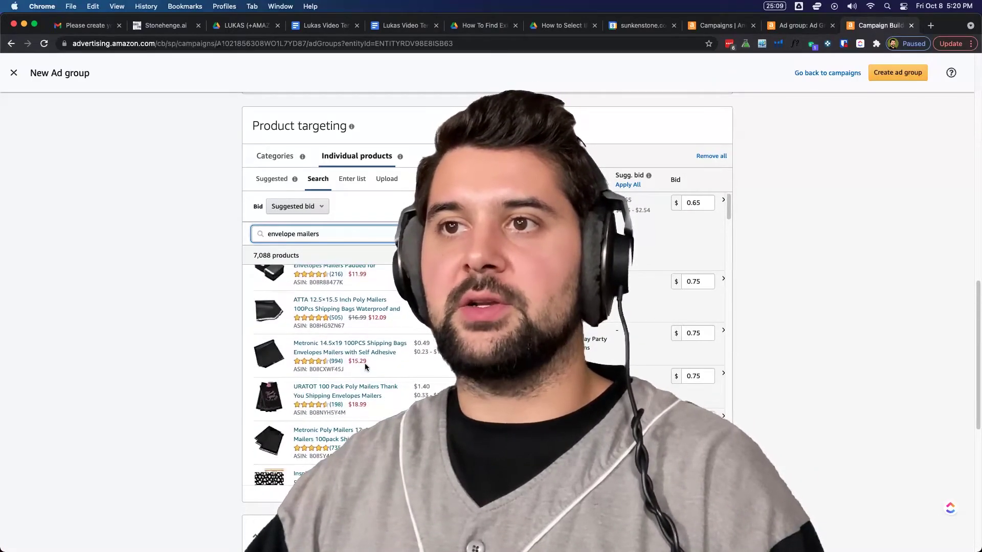